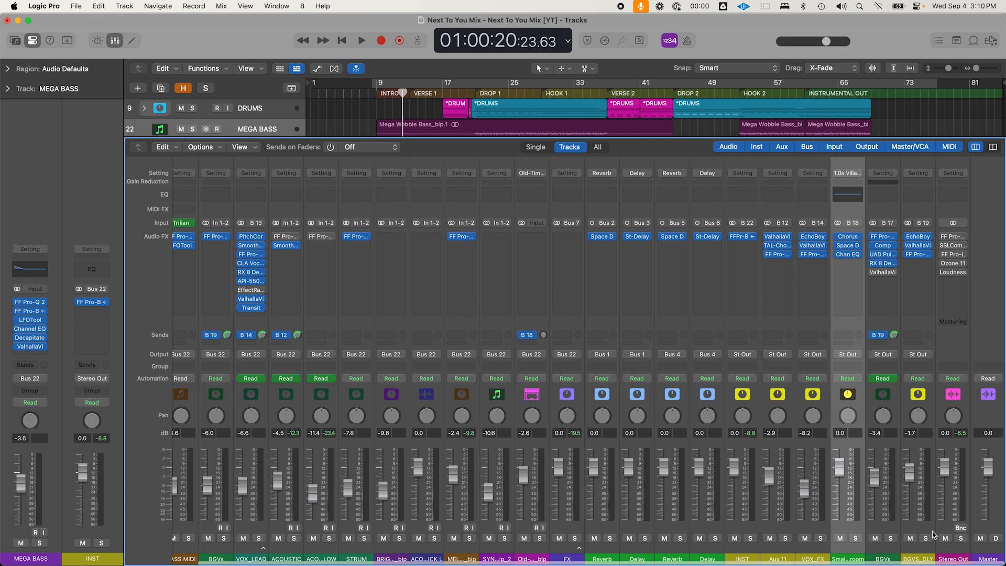
Select all the mixer's channel strips and bypass every audio effect plug-in on them.
scroll(577, 511, "left", 3)
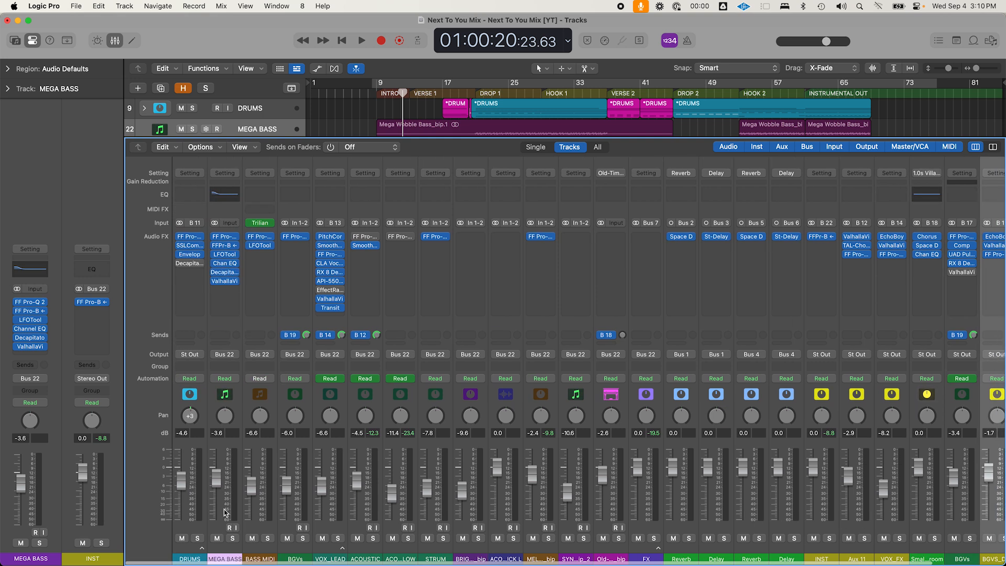
left_click(197, 526, "shift")
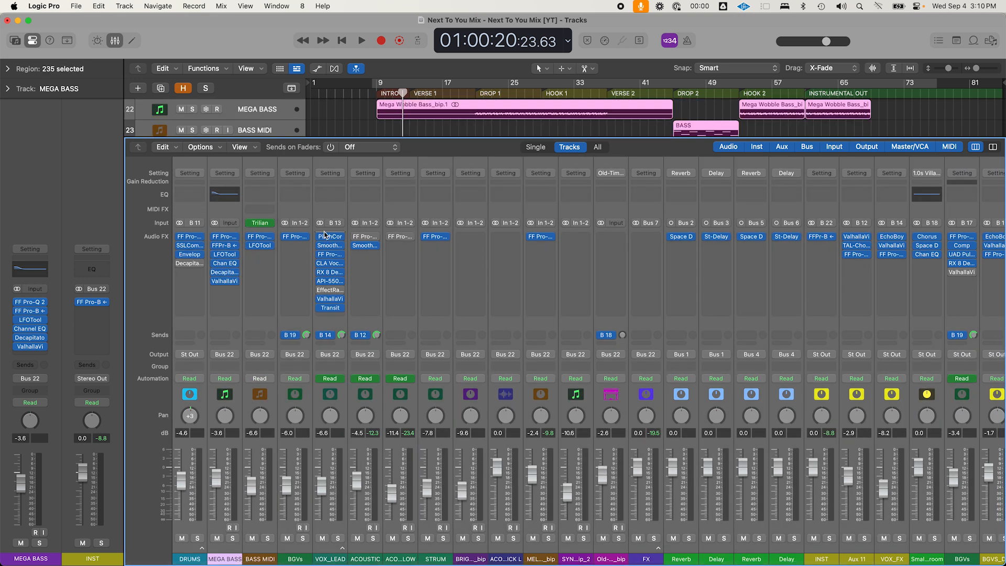
left_click_drag(321, 236, 322, 273)
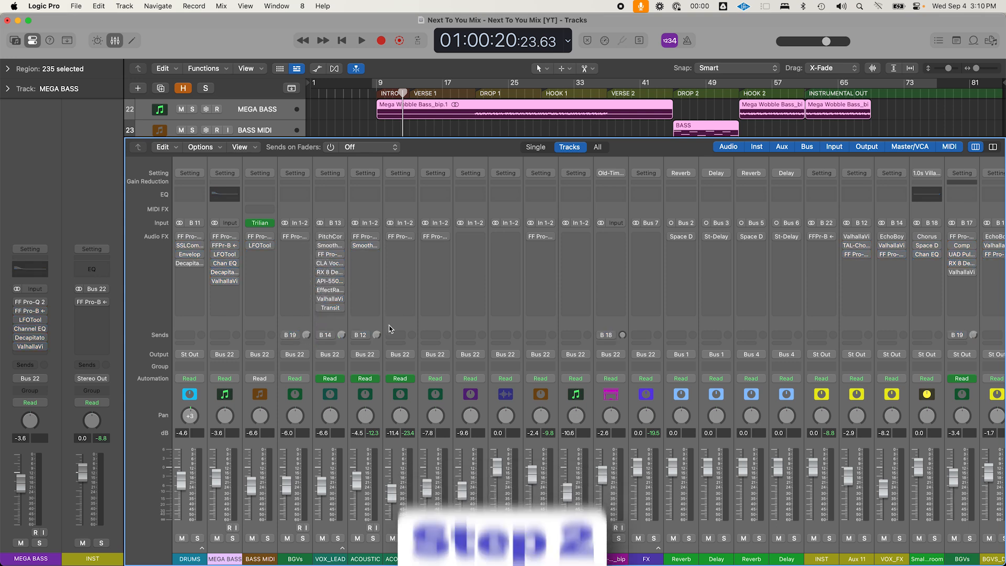
Pull the faders of all selected channels down to silence, then close the mixer and clear the track selection.
left_click_drag(357, 486, 342, 549)
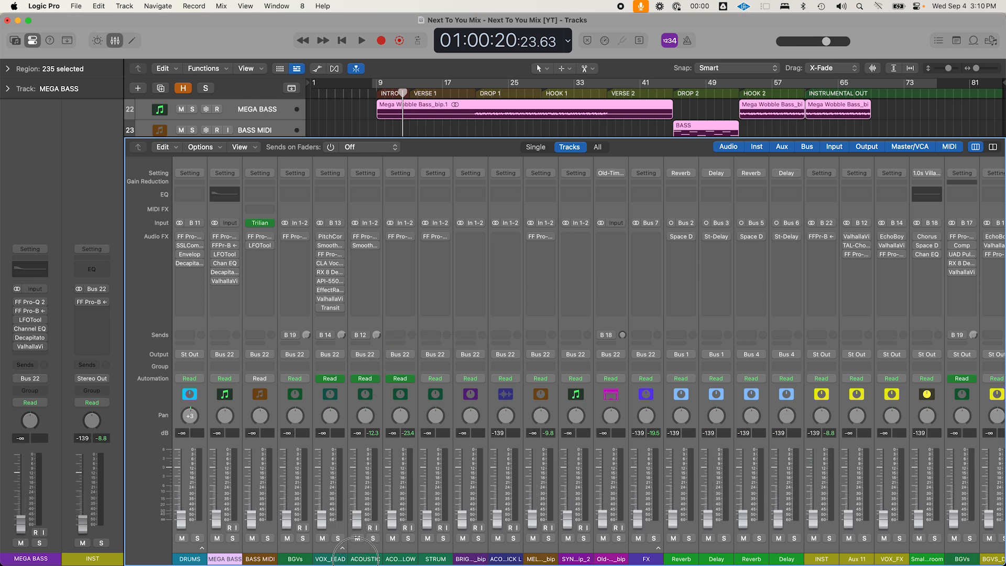
key("x")
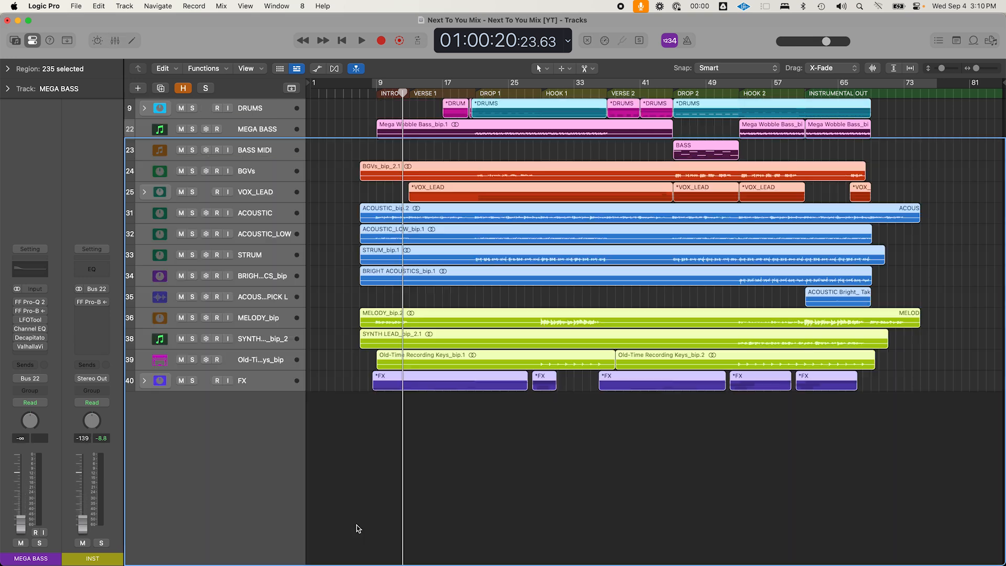
left_click(376, 487)
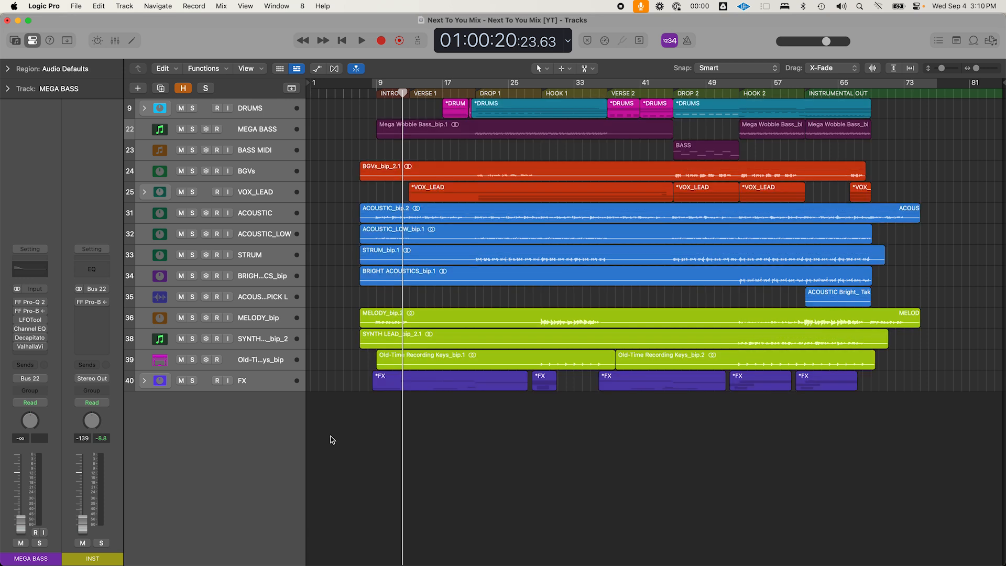
Solo the DRUMS track and raise its volume fader to about -3.1 dB.
left_click(260, 114)
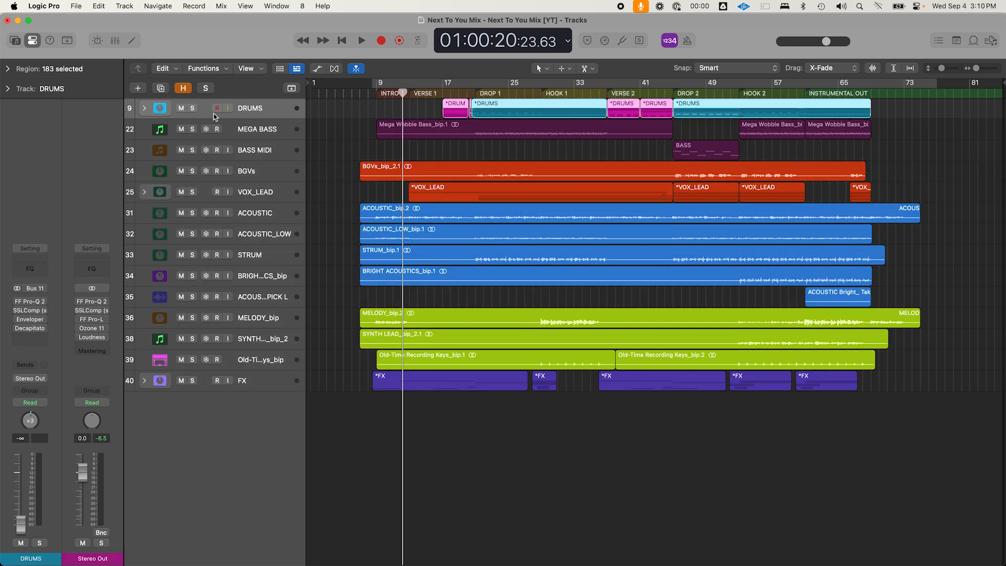
left_click(193, 109)
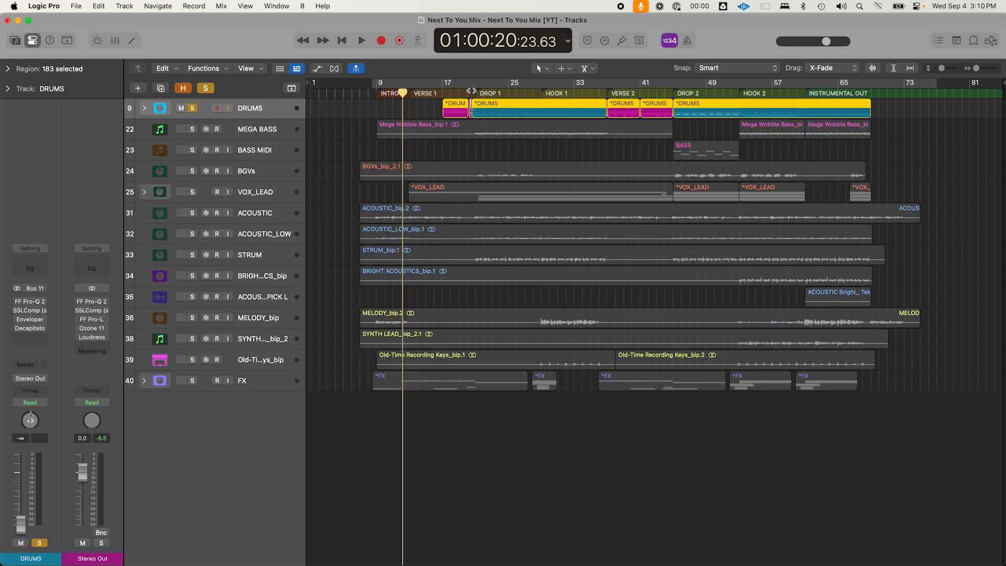
left_click_drag(21, 521, 23, 450)
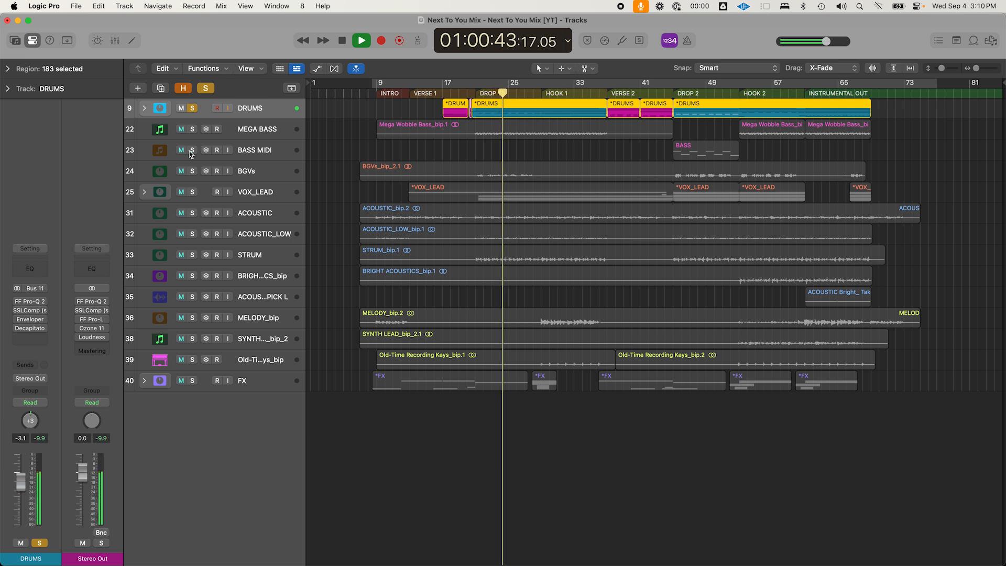
Add MEGA BASS to the soloed tracks and bring its volume fader up to about -5.1 dB.
left_click(193, 130)
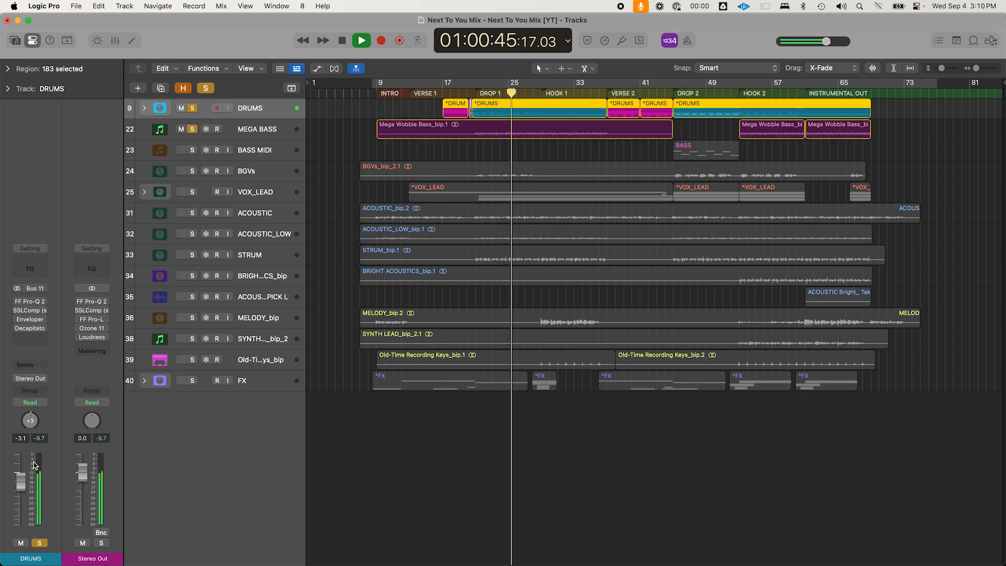
left_click(214, 137)
left_click_drag(21, 523, 21, 466)
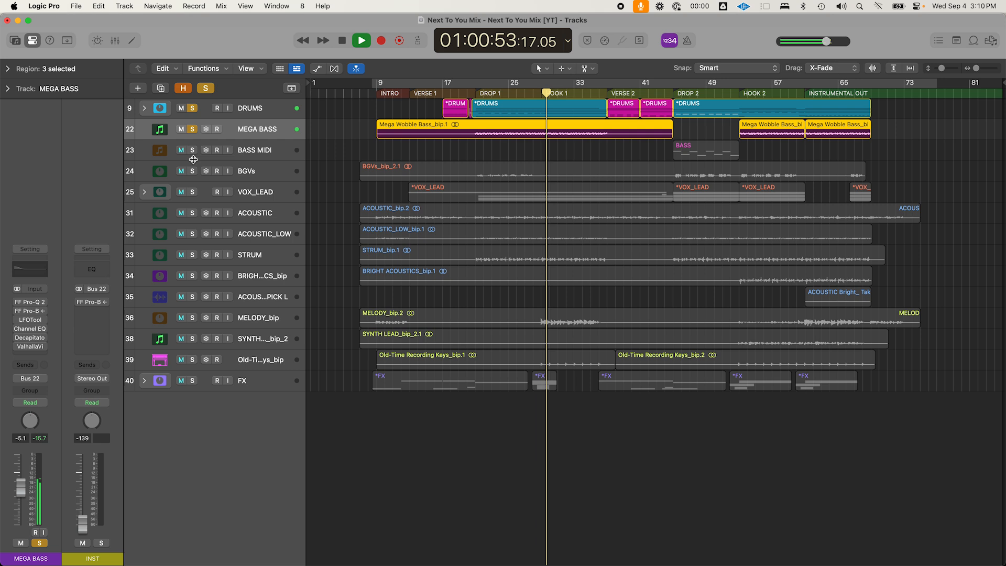
Add VOX_LEAD to the soloed tracks and raise its volume fader to balance it against the drums and bass.
left_click(193, 193)
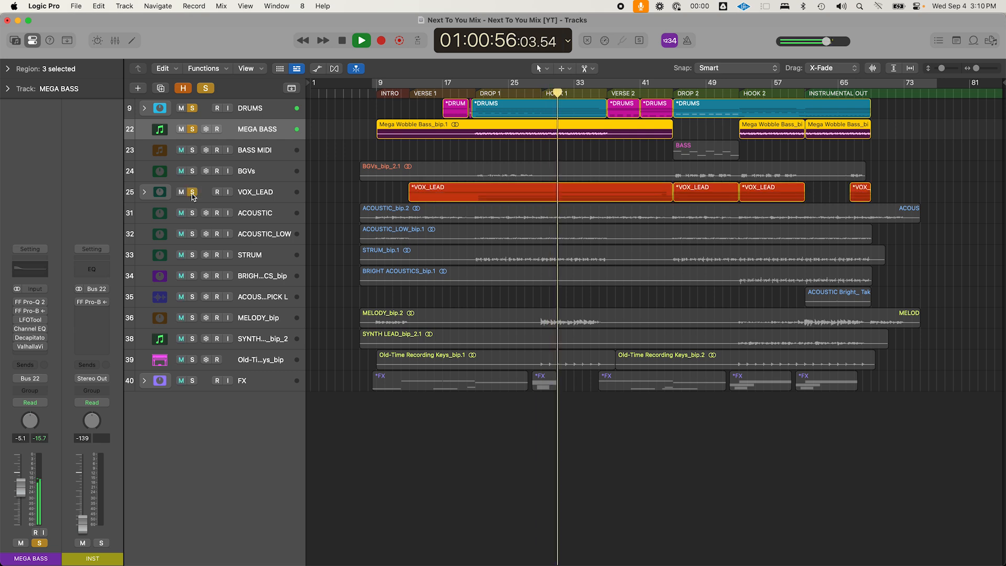
left_click(260, 195)
left_click_drag(21, 523, 22, 455)
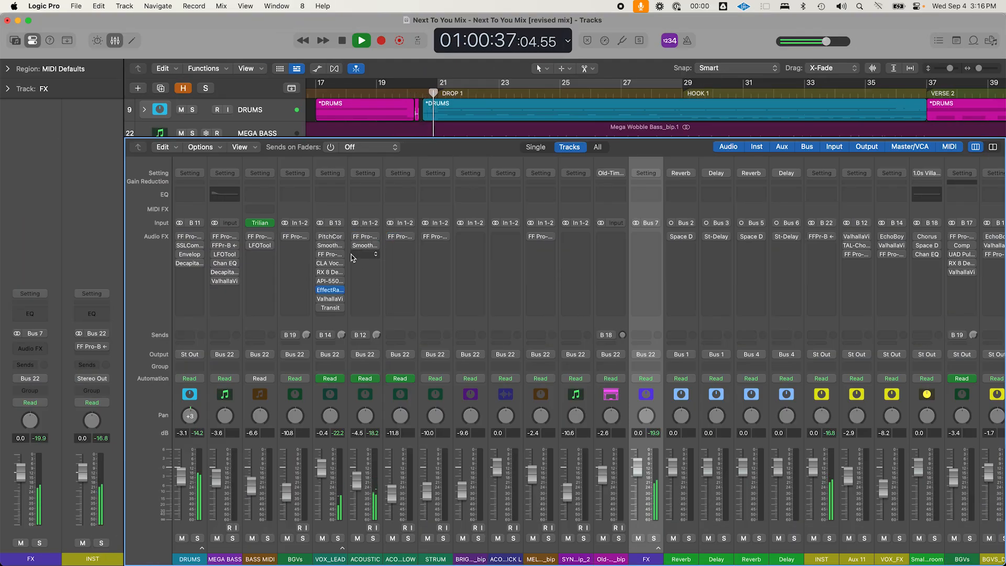
Look over the mixer channels during playback, select the VOX_LEAD strip and close the mixer.
scroll(411, 338, "right", 3)
scroll(412, 338, "left", 3)
left_click(344, 410)
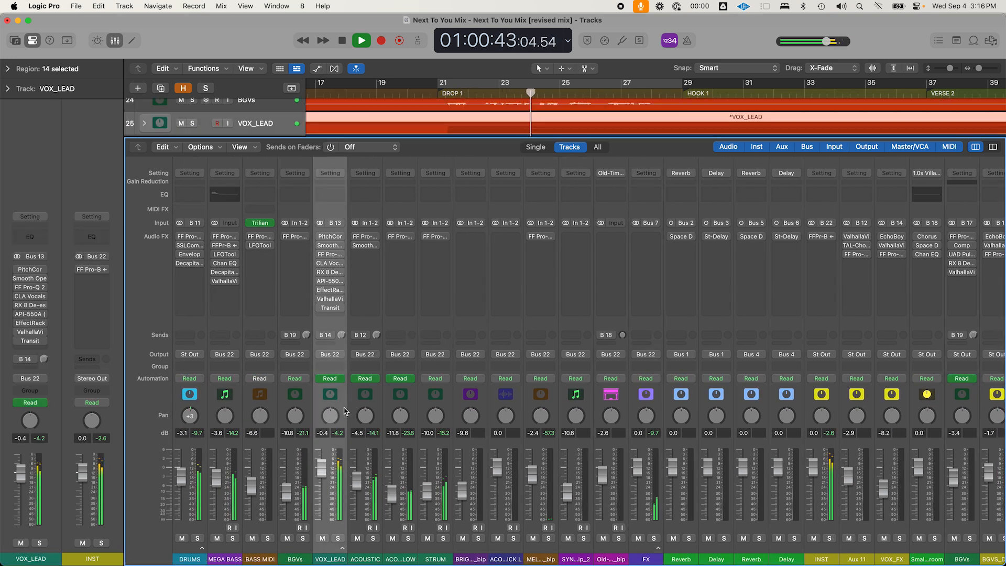
key("x")
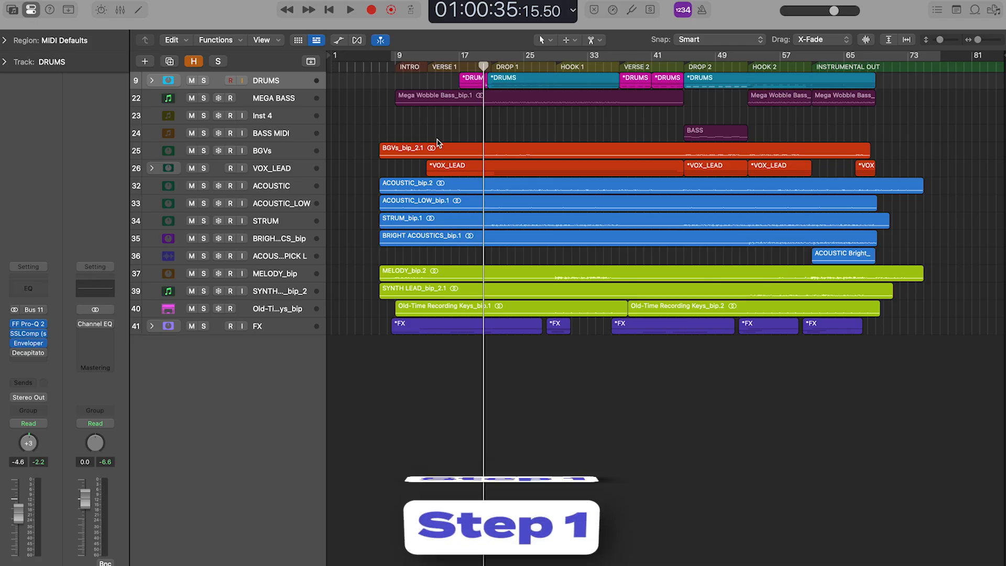
Switch to Finder and import we got time.mp3 from the demos folder as a new audio track below FX.
key("super+Tab")
left_click(492, 275)
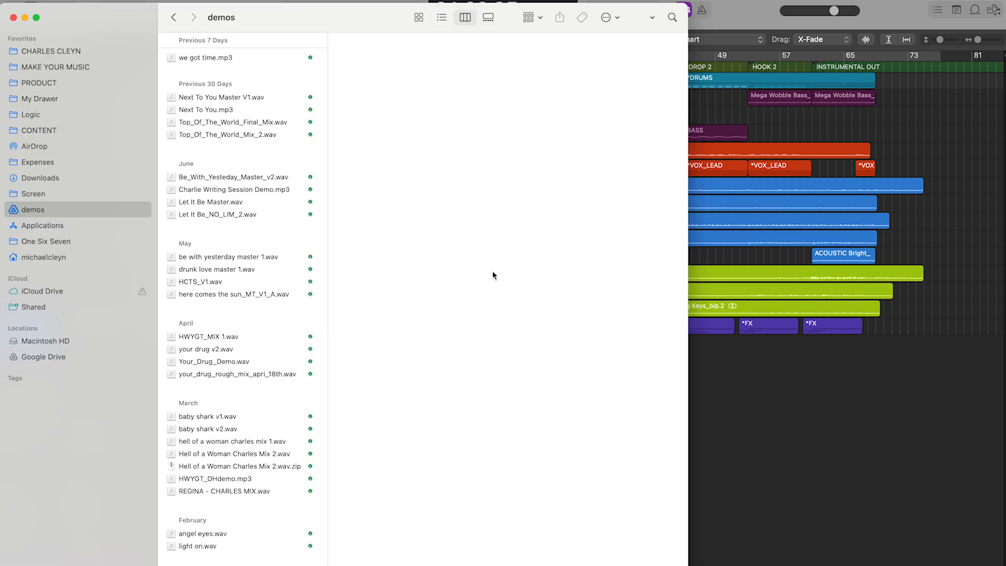
left_click(215, 59)
left_click_drag(204, 62, 764, 427)
left_click(761, 422)
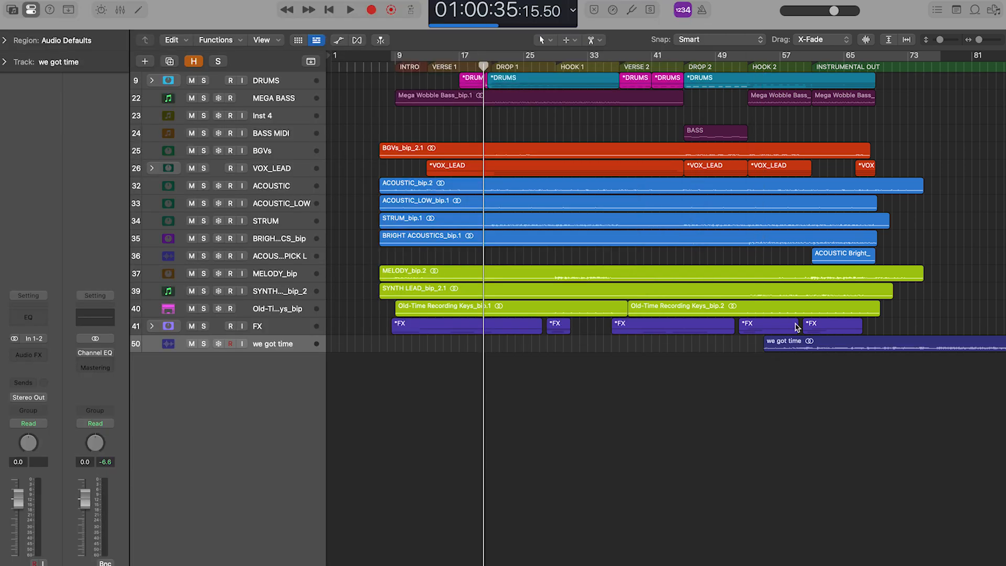
Move the we got time region to the very start of the project.
left_click(798, 347)
key("Return")
key("semicolon")
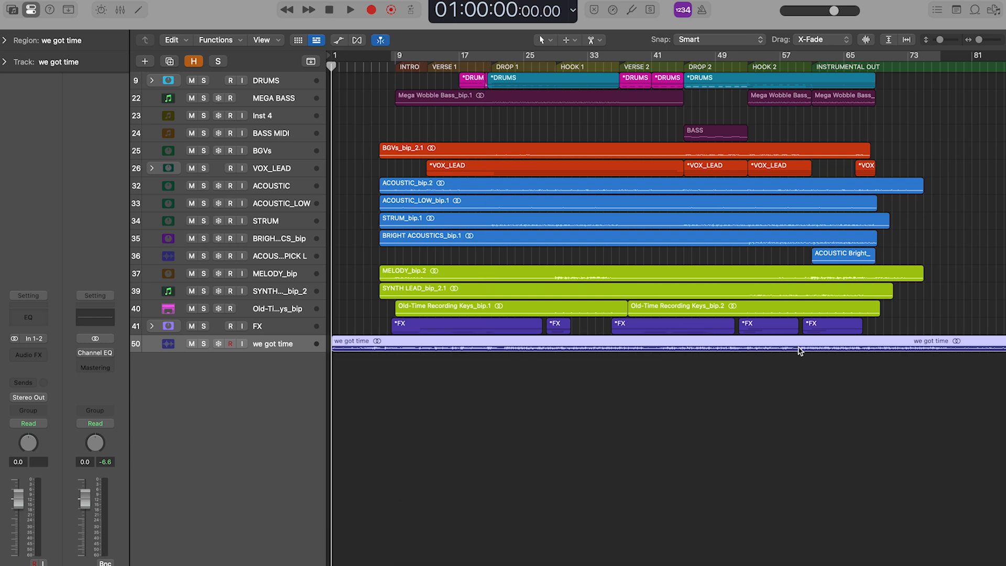
Solo the we got time reference track and move it to the top of the track list.
left_click(204, 343)
left_click_drag(287, 350, 287, 79)
Open the Stereo Out's Channel EQ, enable it and activate its low-cut and high-cut bands.
left_click(106, 320)
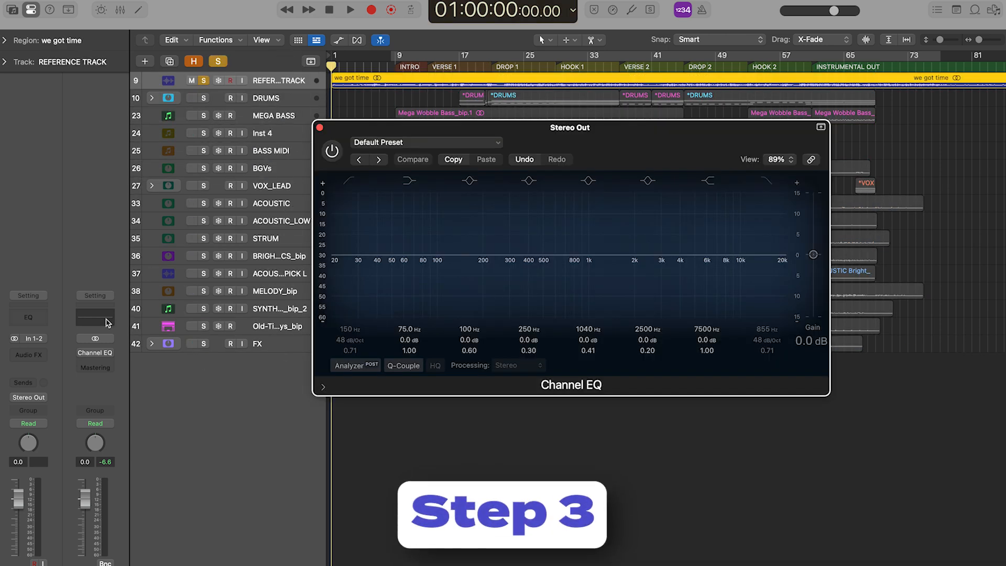
left_click(332, 152)
left_click(347, 183)
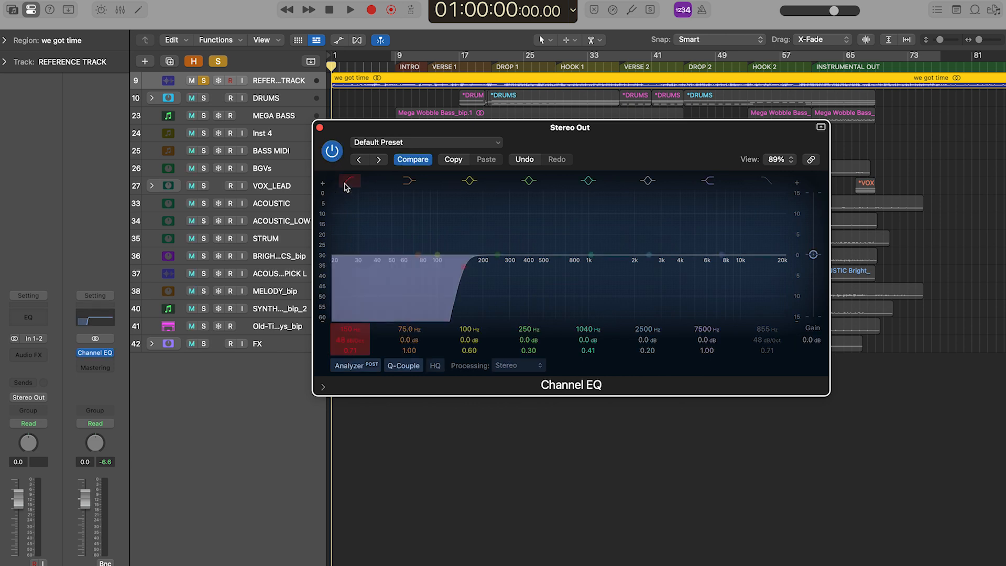
left_click(766, 180)
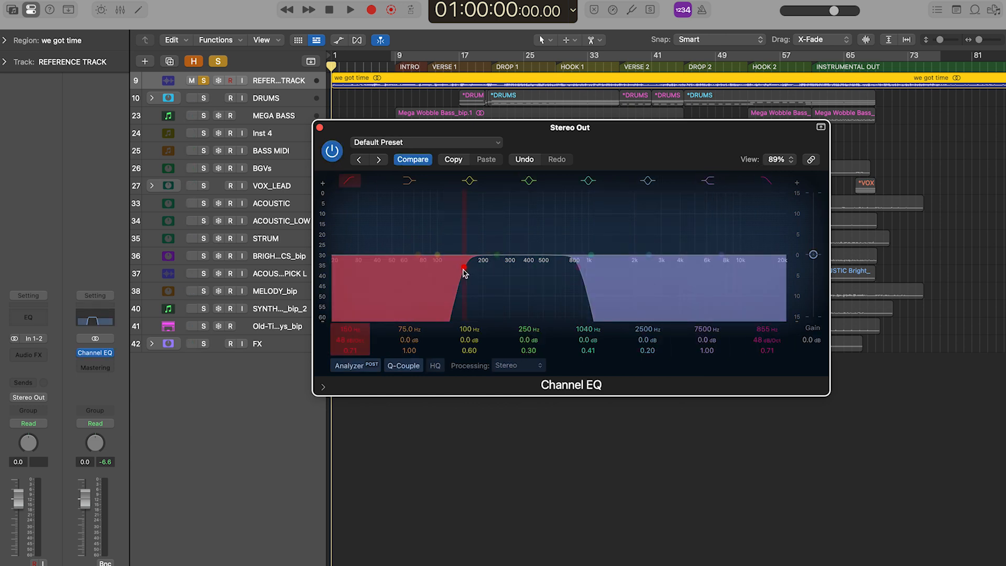
Narrow the EQ band to 150–590 Hz and play the reference from just before Drop 1.
left_click_drag(349, 329, 350, 342)
mouse_move(776, 326)
left_mouse_down()
mouse_move(775, 316)
mouse_move(776, 335)
mouse_move(766, 331)
left_mouse_up()
key("space")
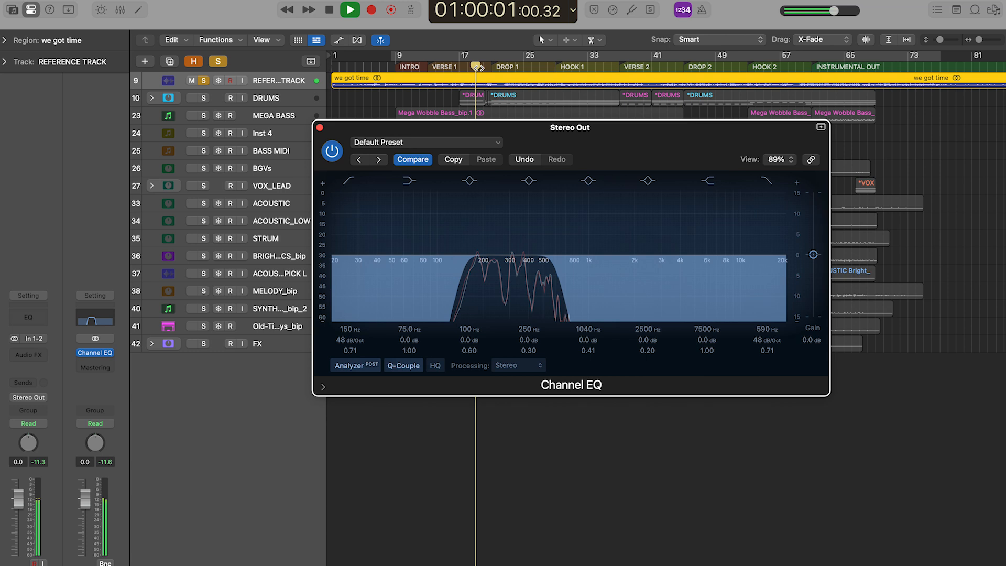
left_click(479, 68)
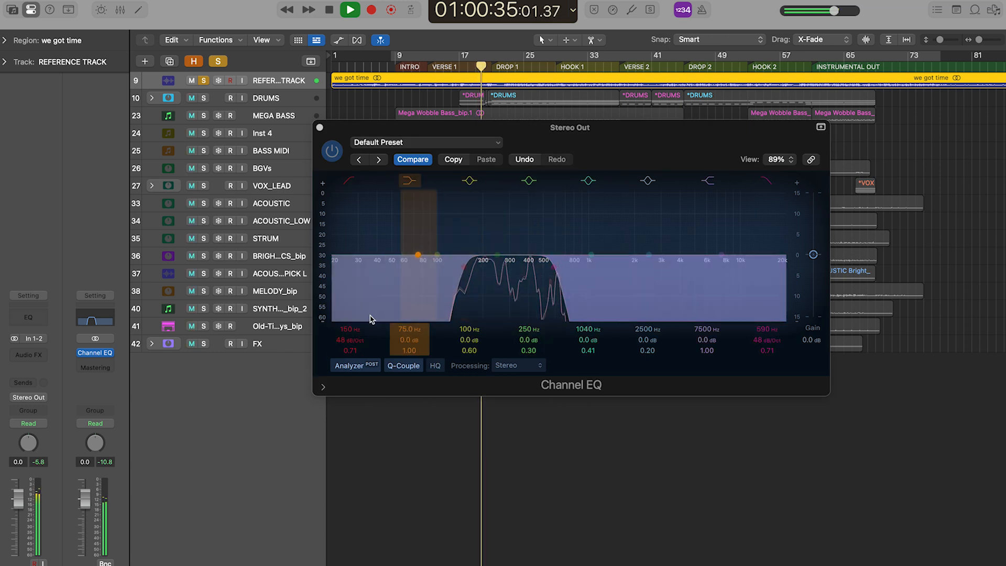
Sweep the Channel EQ's low-cut frequency during playback to isolate the reference's low end, with the high cut at 192 Hz.
left_click_drag(350, 330, 350, 329)
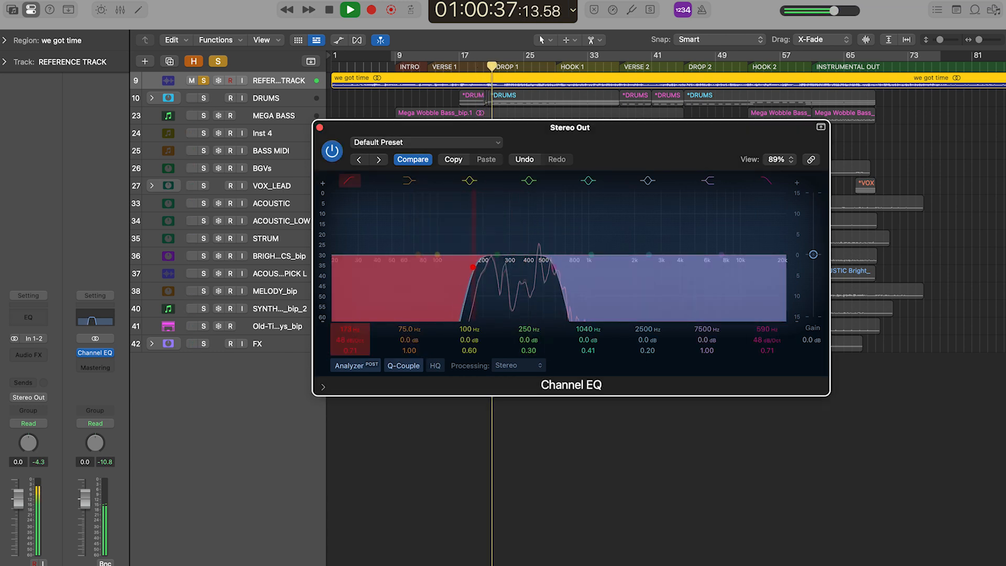
left_click_drag(351, 329, 350, 332)
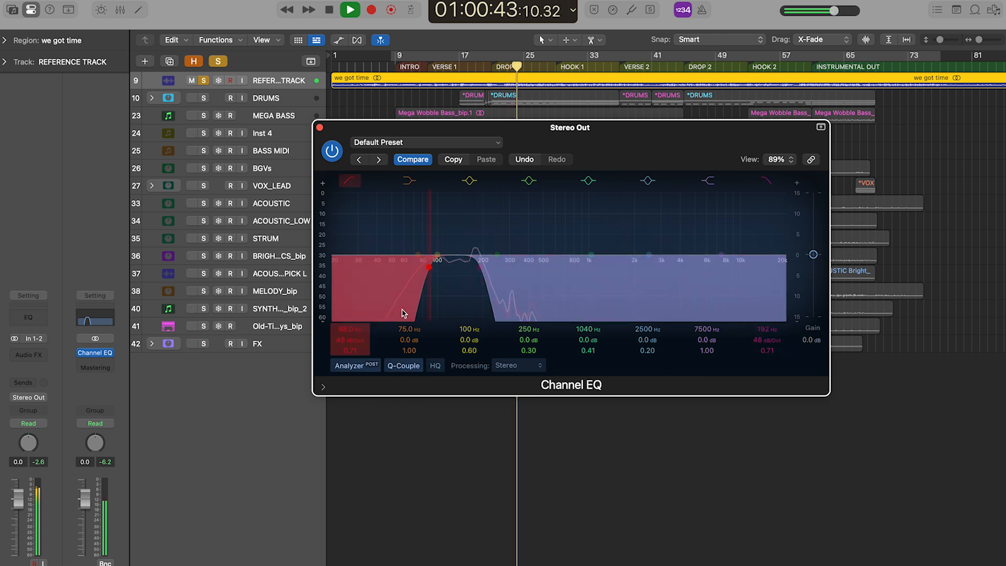
left_click_drag(399, 268, 372, 267)
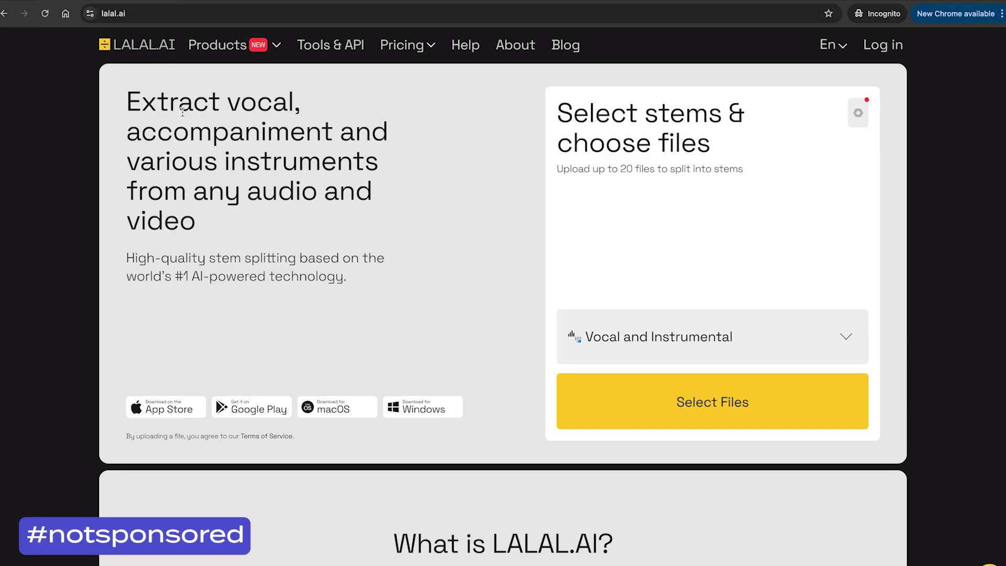
Read through the LALAL.AI home page's description of its stem separation service.
scroll(213, 228, "down", 8)
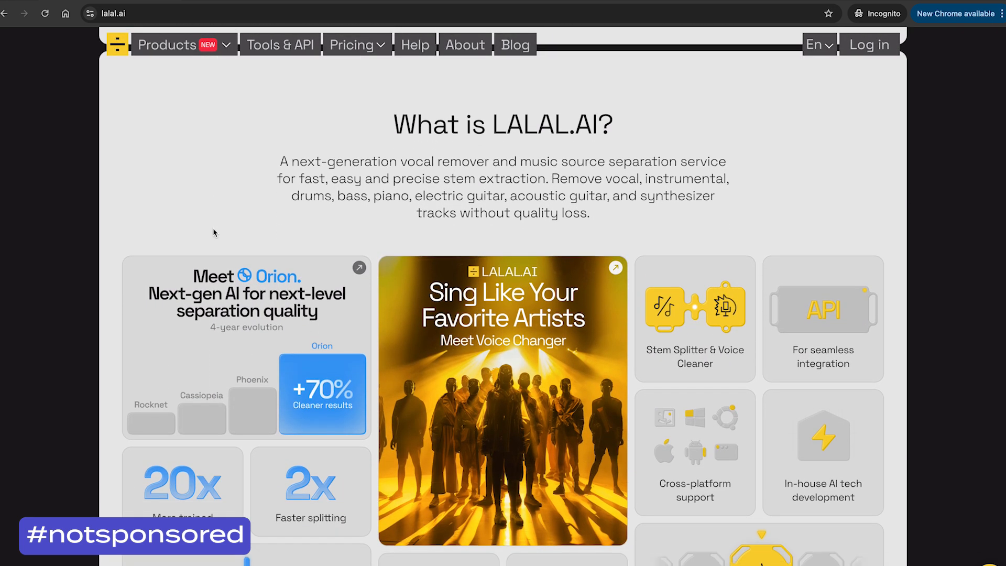
scroll(214, 231, "up", 7)
scroll(217, 216, "up", 1)
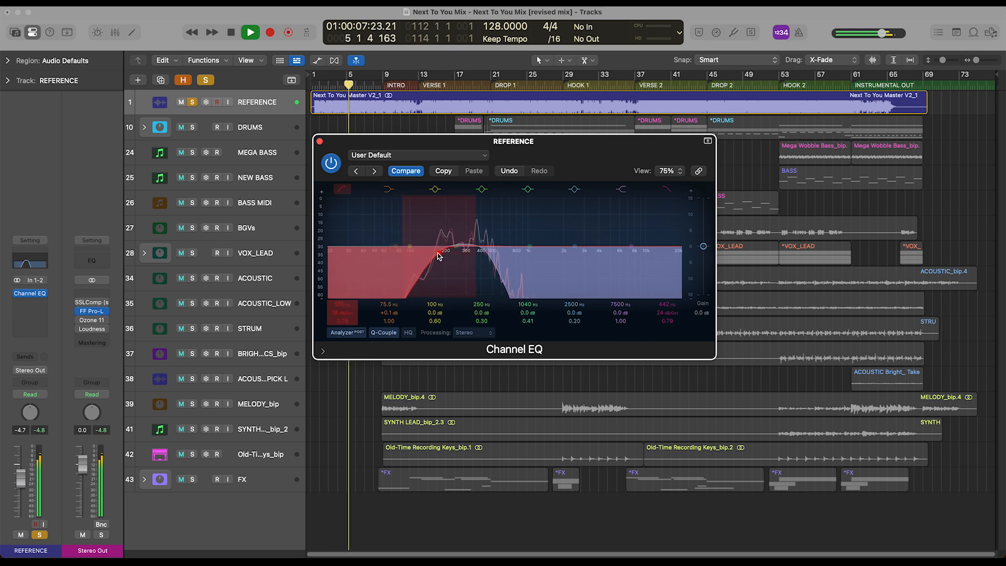
Set the low cut in REFERENCE's Channel EQ to 74 Hz and compare with the high-cut and low-cut bands switched off and on.
mouse_move(408, 253)
left_mouse_down()
mouse_move(374, 253)
mouse_move(404, 253)
mouse_move(395, 253)
left_mouse_up()
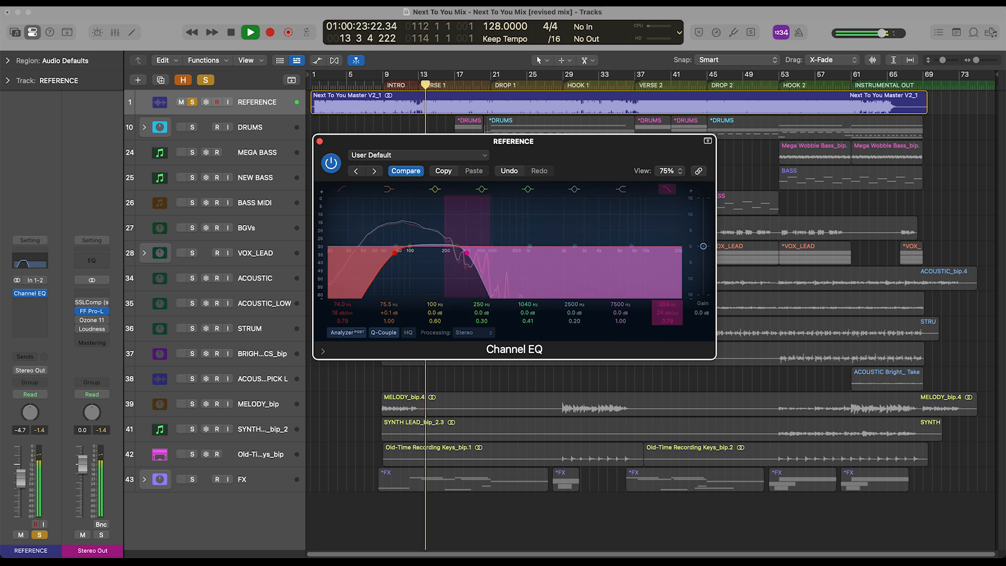
left_click(667, 189)
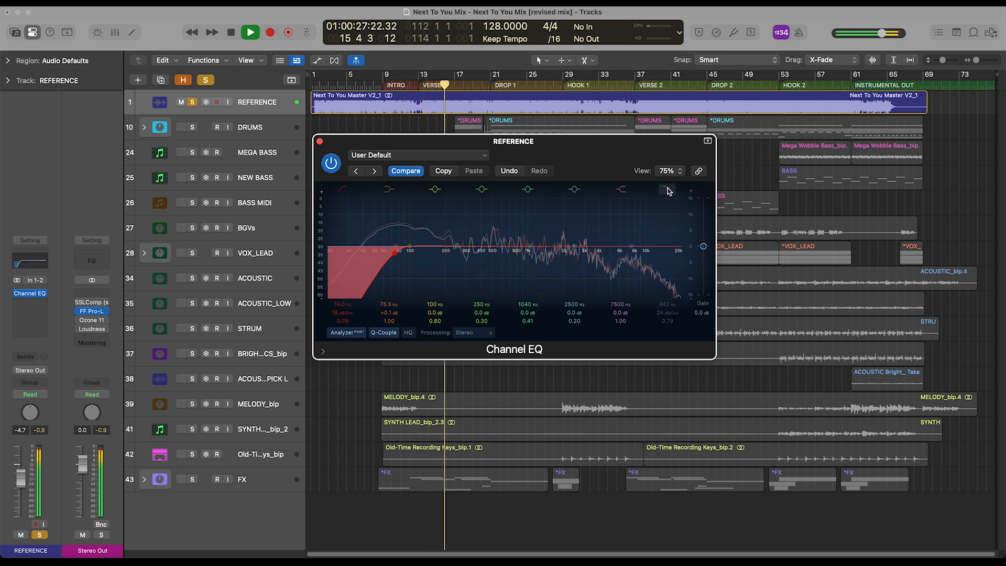
left_click(667, 189)
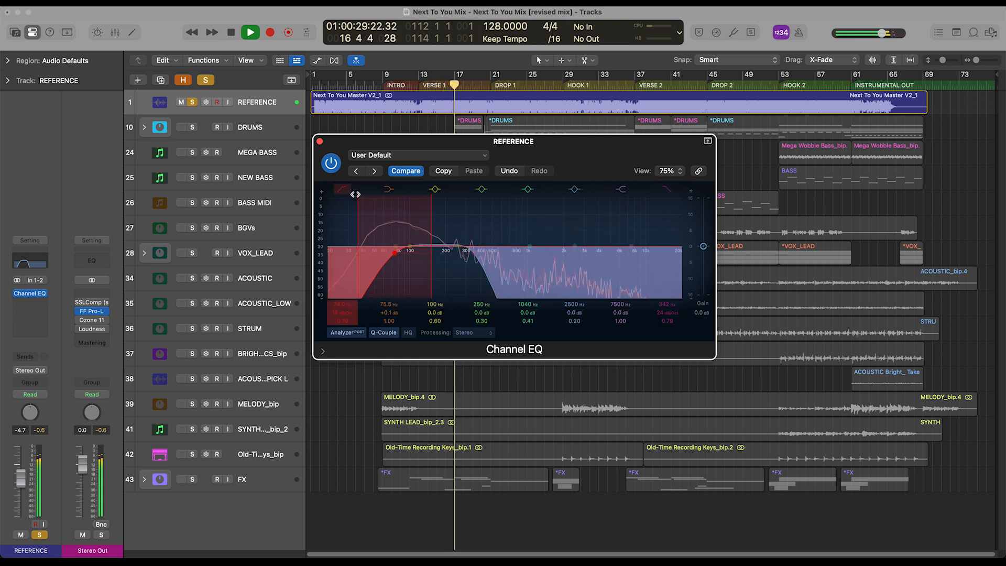
left_click(342, 190)
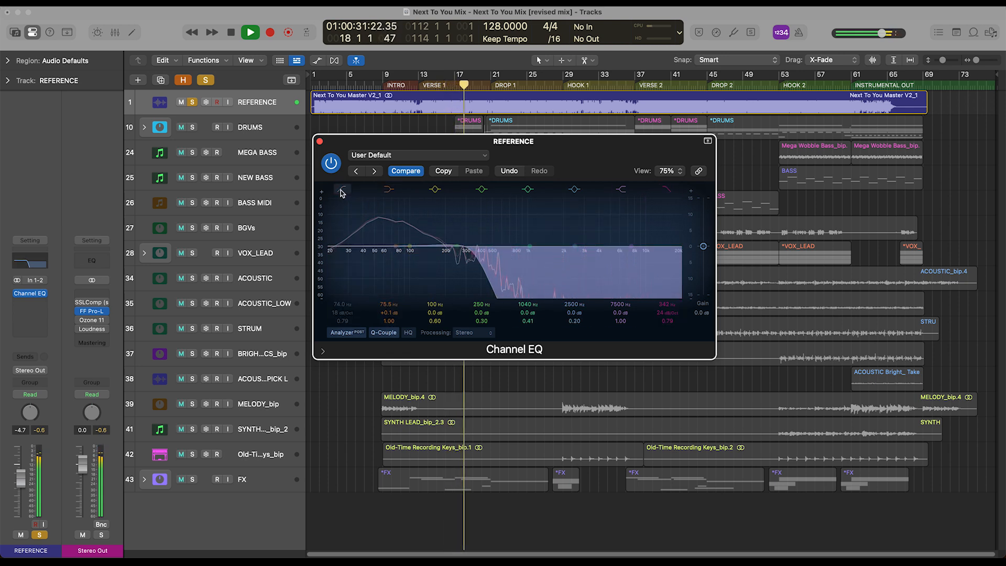
left_click(342, 190)
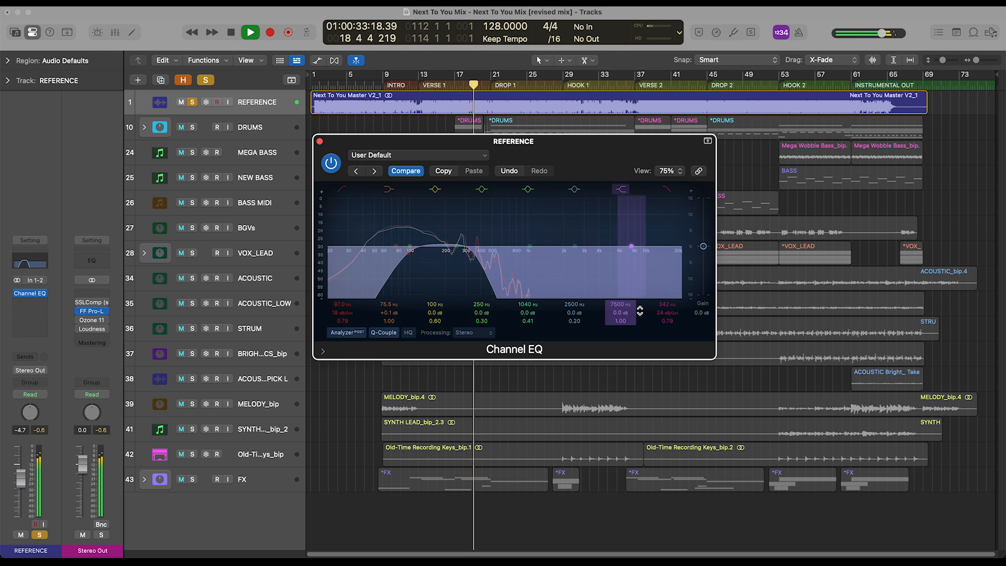